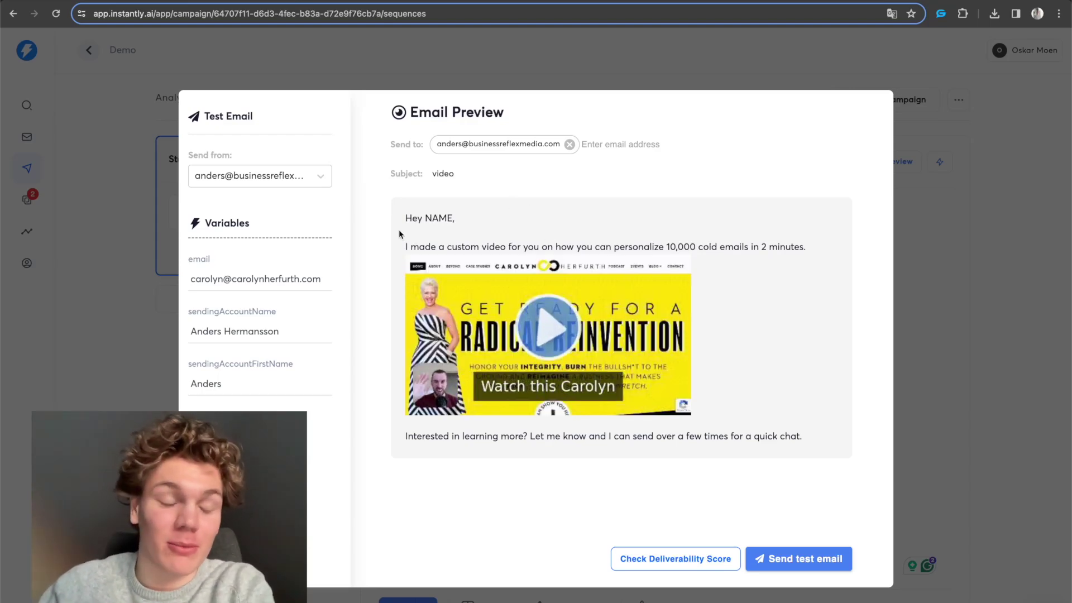
Copy the lead's email from row 116 of the Lead list sheet into the email variable of the Instantly test email.
left_click(113, 1)
left_click(220, 334)
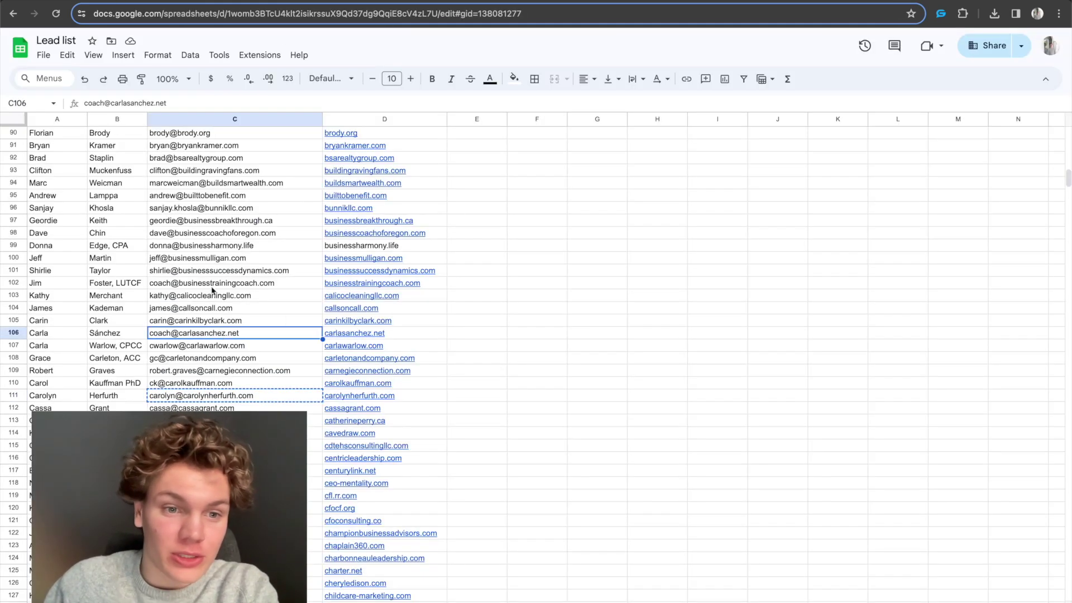
scroll(190, 348, "down", 1)
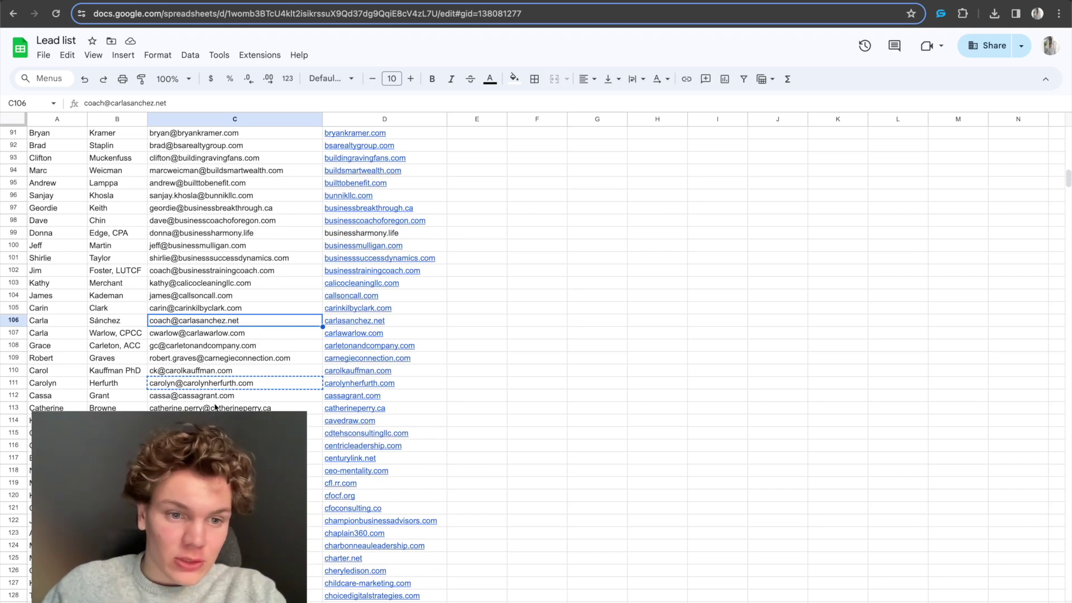
left_click(215, 446)
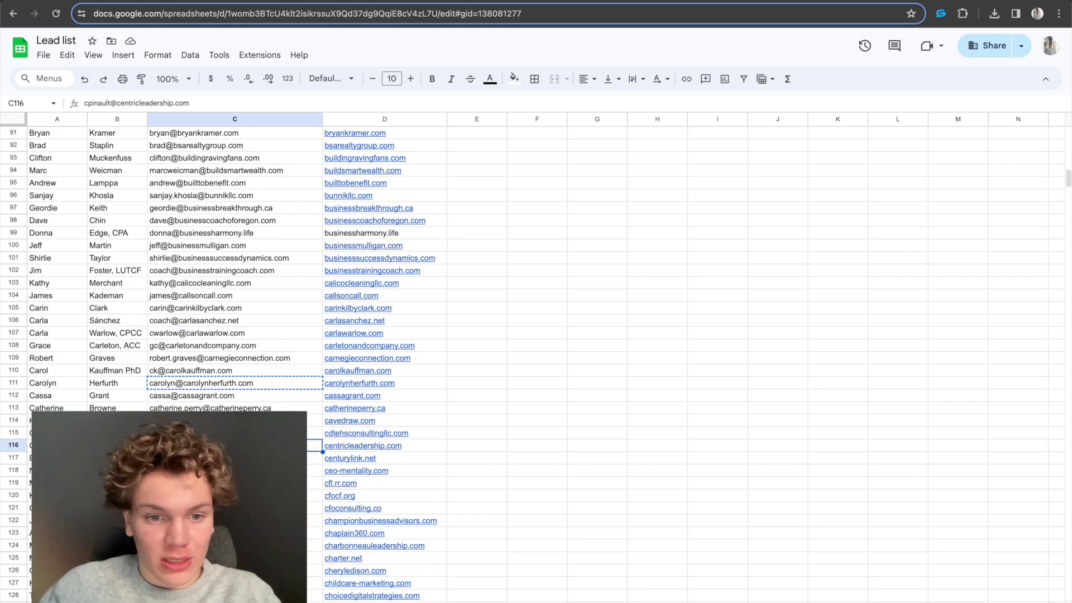
key("super+c")
left_click(261, 3)
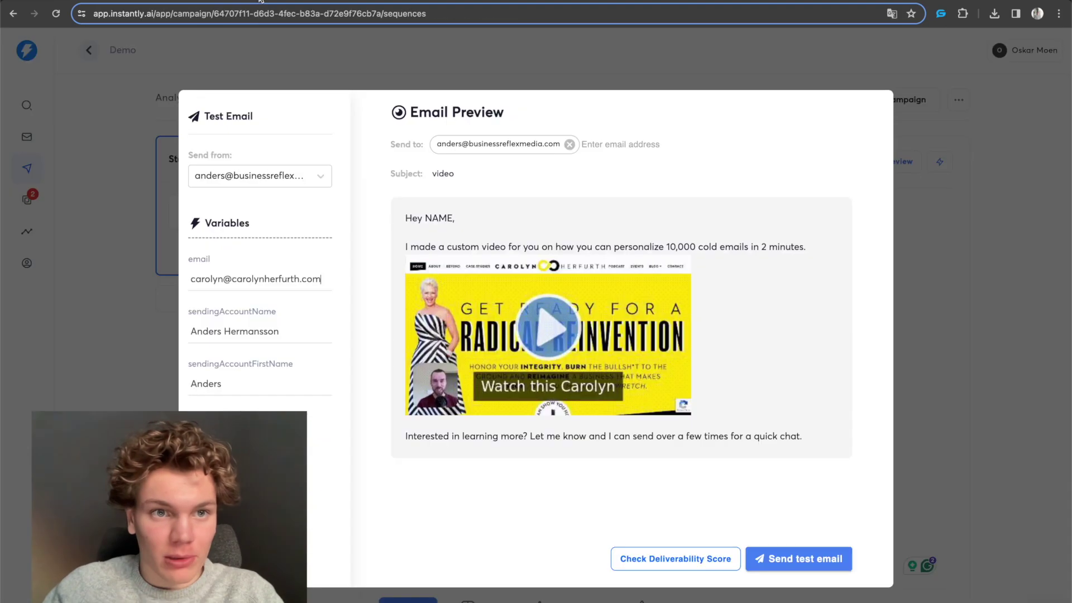
left_click(262, 271)
key("ctrl+a")
key("ctrl+v")
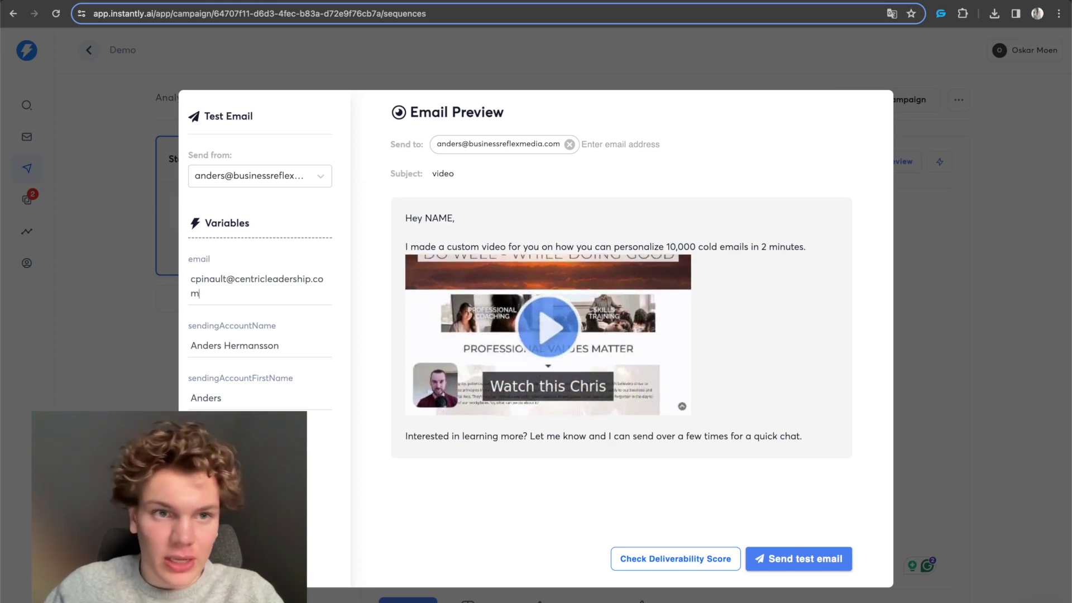
Replace the test email's email variable with the lead address copied from row 124 of the Lead list sheet.
key("ctrl+shift+Tab")
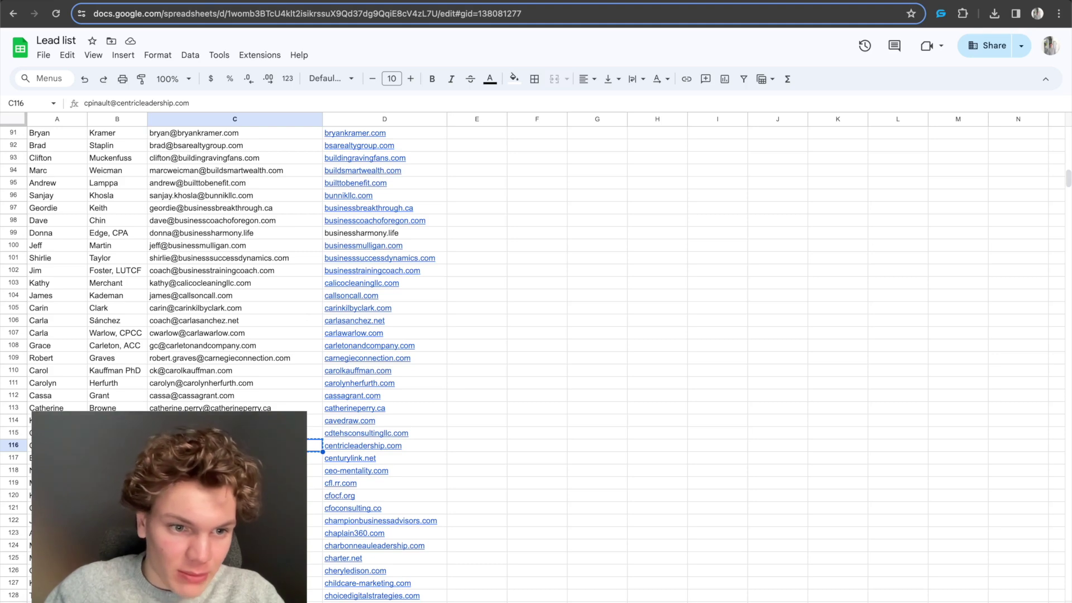
key("ctrl+shift+Tab")
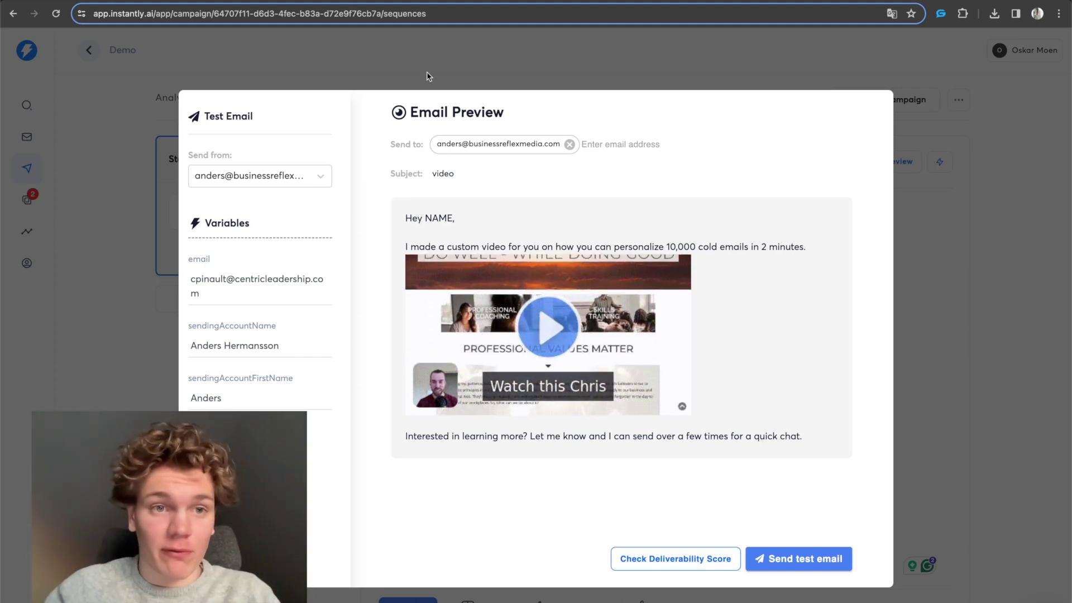
key("ctrl+Tab")
key("Down")
key("Down")
key("Down")
key("Down")
key("Down")
key("Down")
key("Down")
key("Down")
key("ctrl+c")
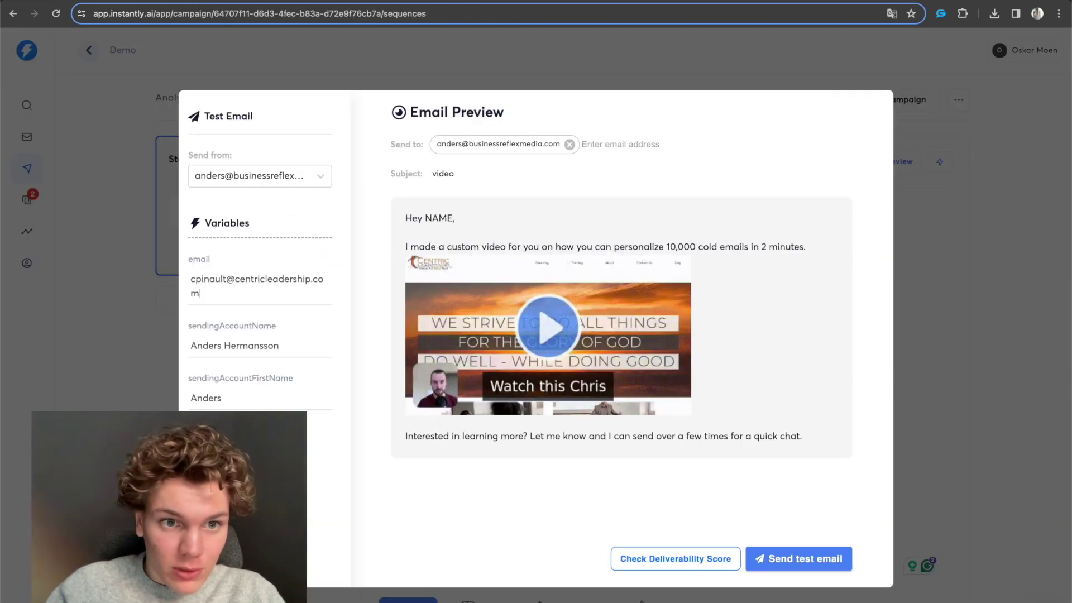
key("ctrl+Tab")
triple_click(253, 281)
key("ctrl+v")
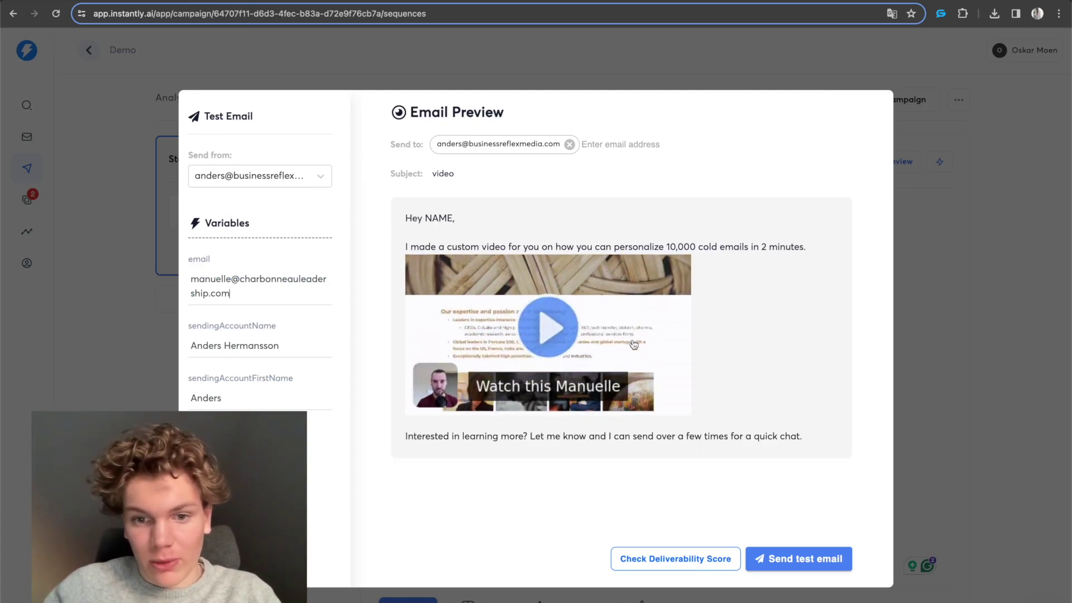
Check the first name of the row 124 lead in the Lead list sheet and return to the email preview.
key("ctrl+Tab")
left_click(56, 470)
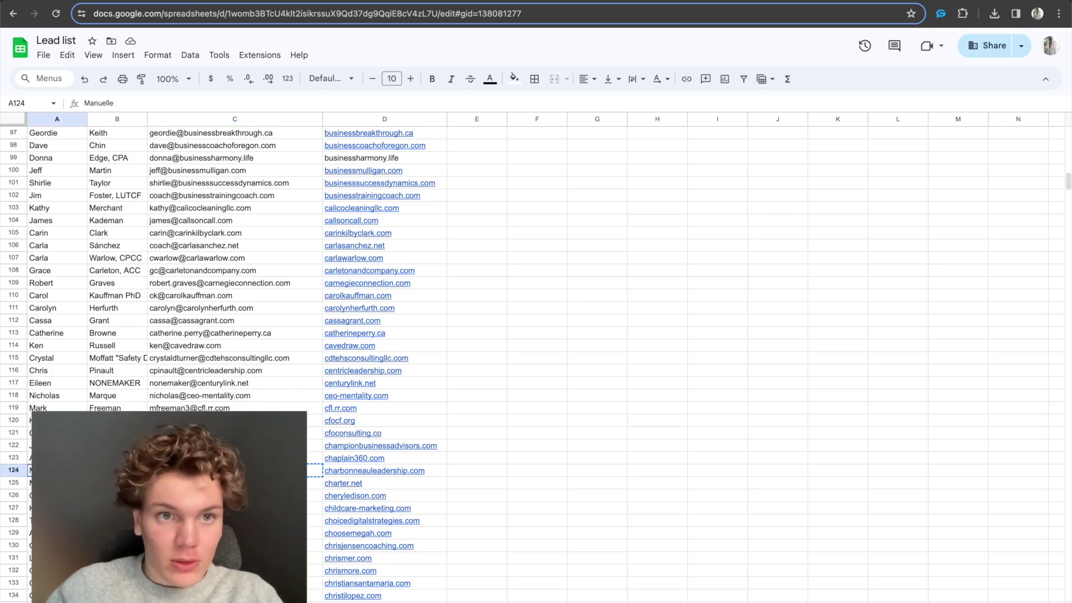
key("ctrl+shift+Tab")
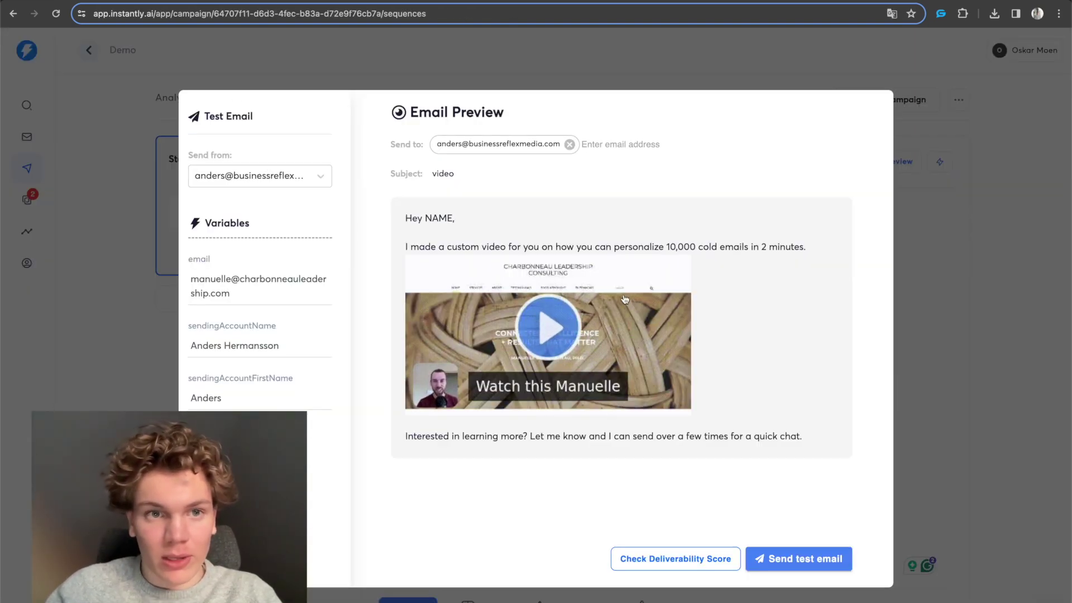
Open the personalized video page linked from the email preview's thumbnail in a new browser tab.
right_click(573, 316)
left_click(490, 85)
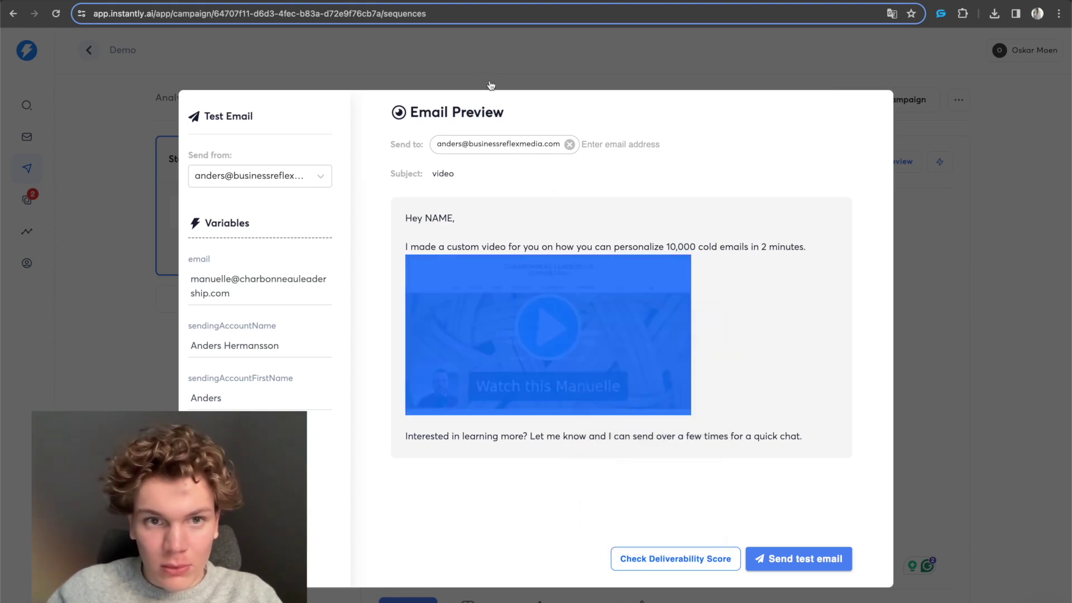
left_click(405, 2)
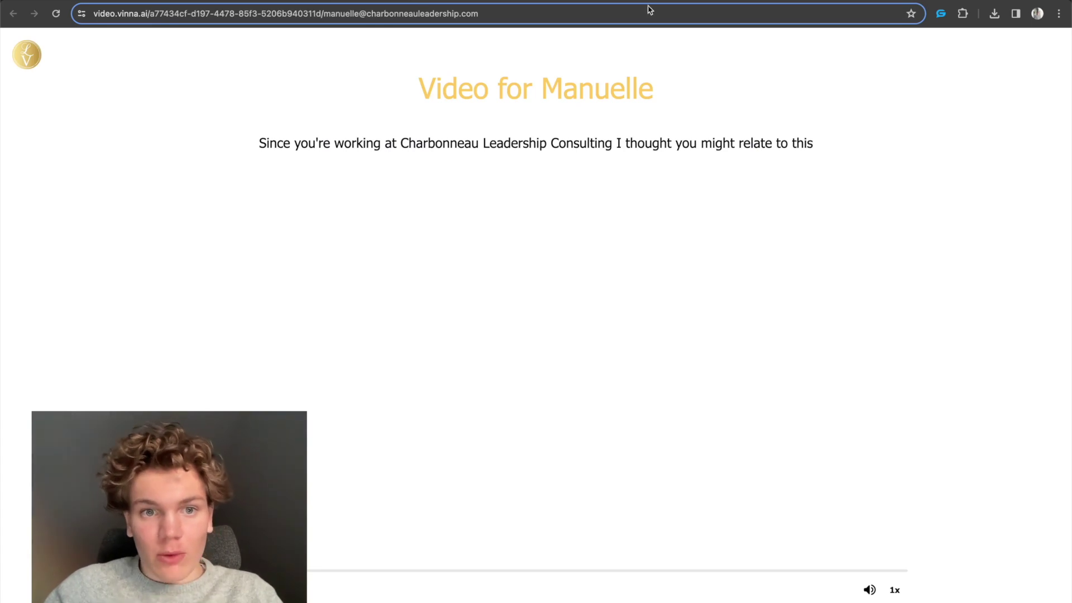
Examine the personalized video page, skip ahead through its video, and return to the Instantly email preview.
scroll(526, 387, "down", 2)
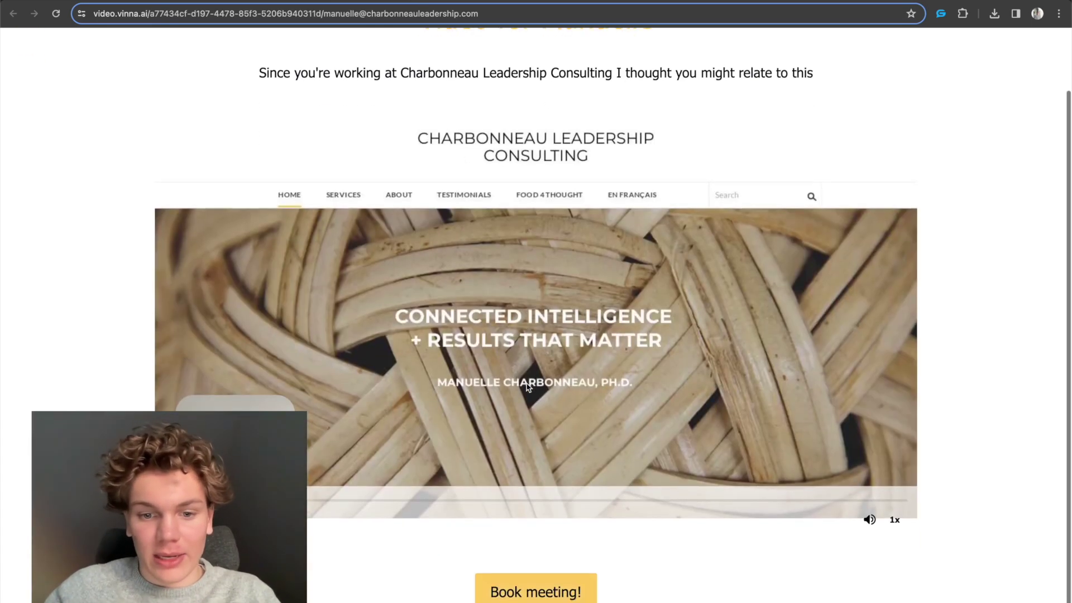
scroll(527, 388, "up", 2)
scroll(527, 386, "down", 2)
scroll(527, 387, "up", 2)
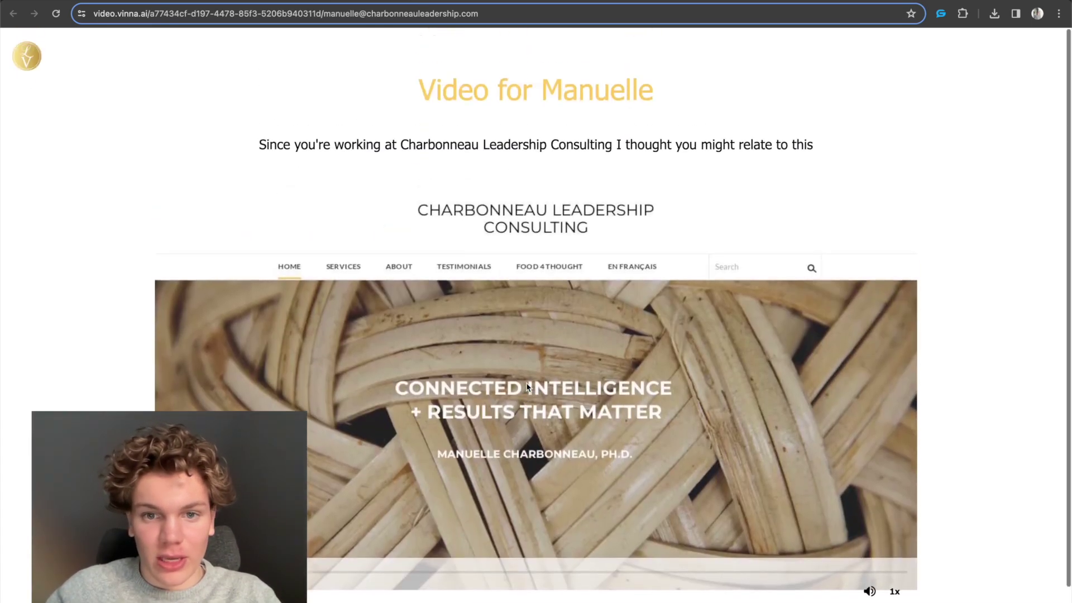
scroll(527, 387, "down", 2)
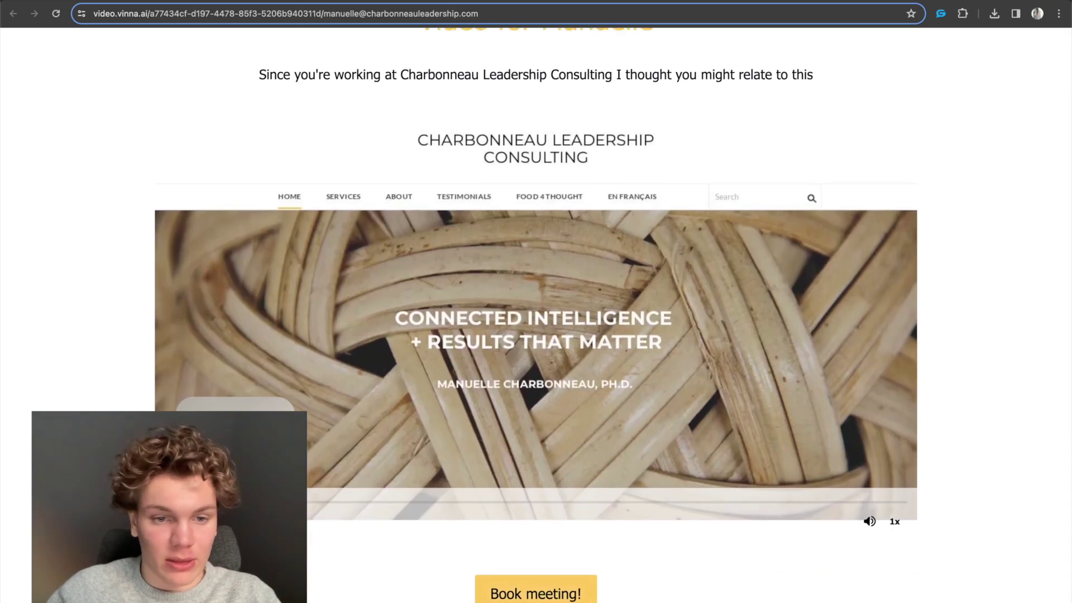
left_click(470, 503)
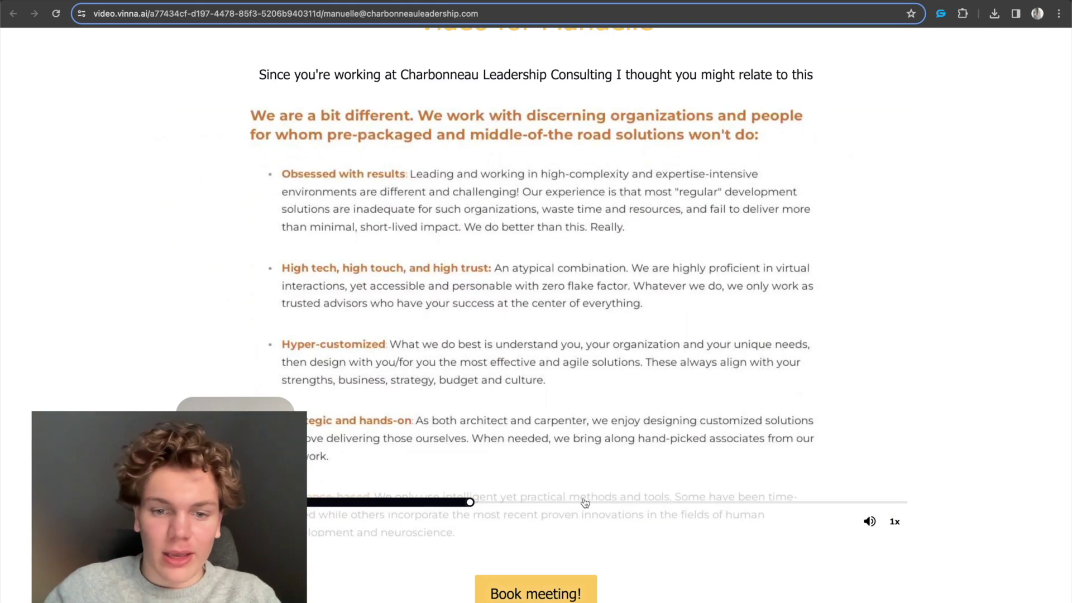
left_click(585, 502)
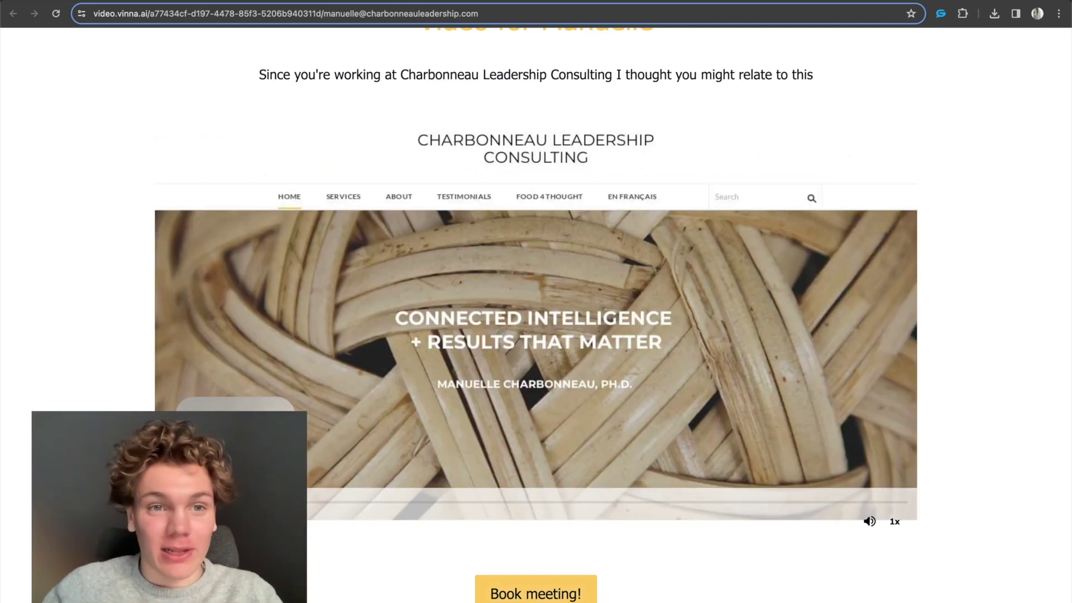
left_click(281, 1)
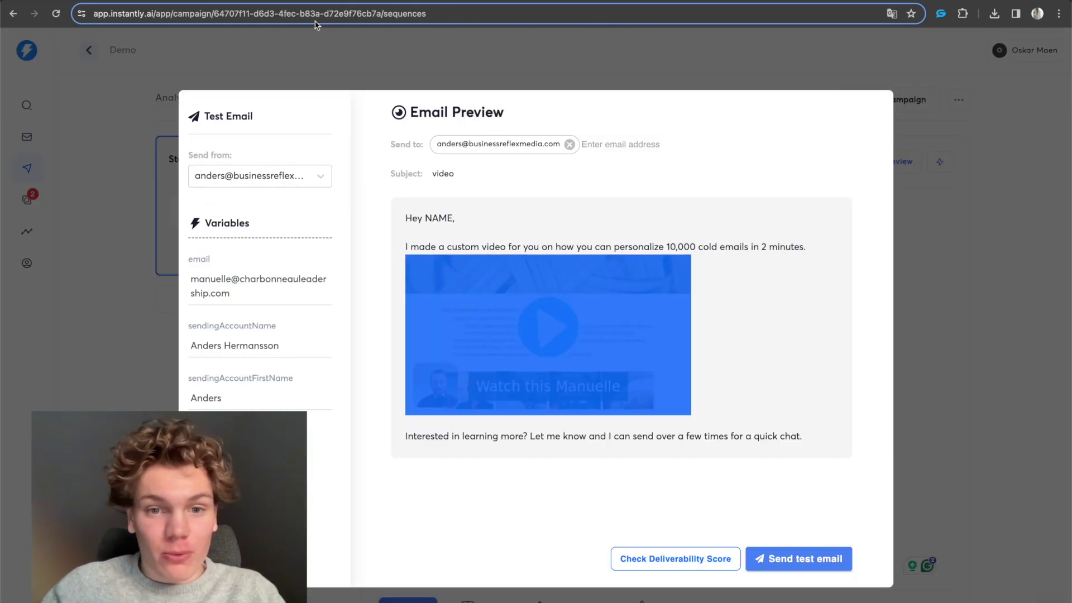
Preview Facecam video.mp4 in the Vinna media library and close the preview.
left_click(528, 219)
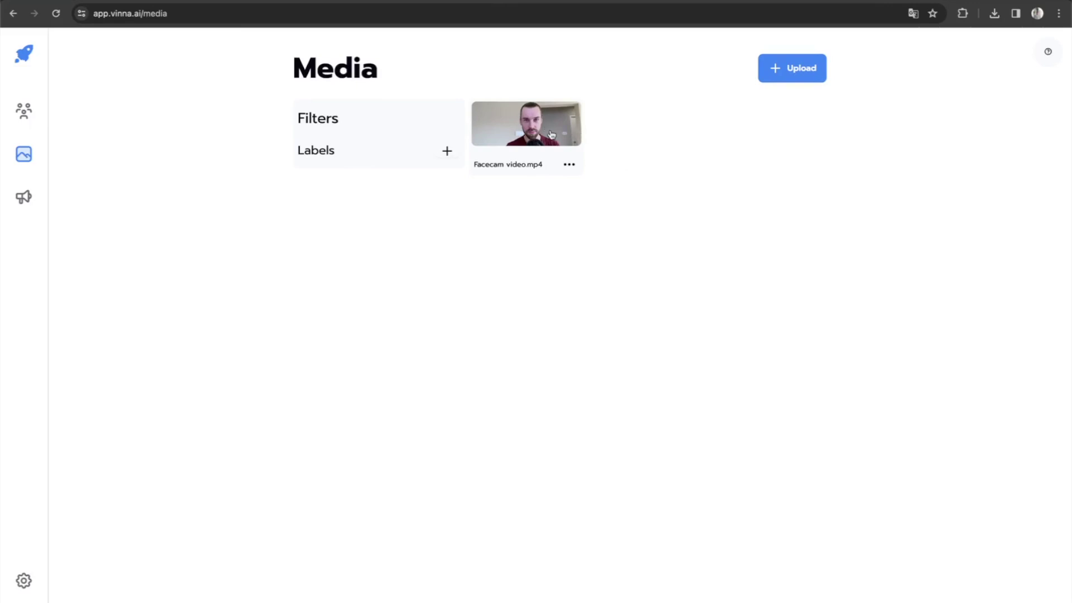
left_click(570, 139)
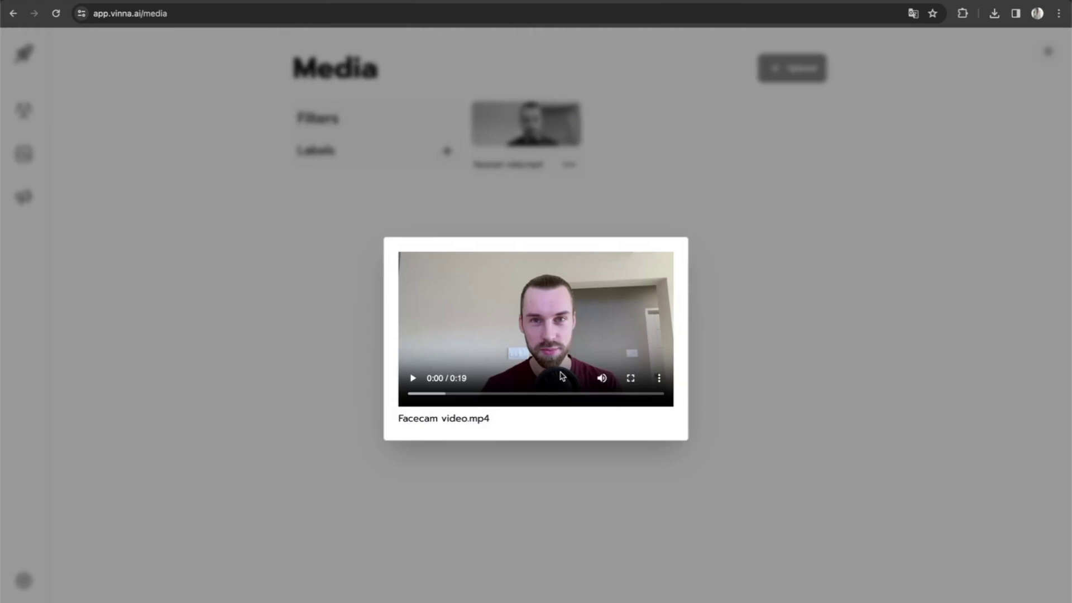
left_click(719, 167)
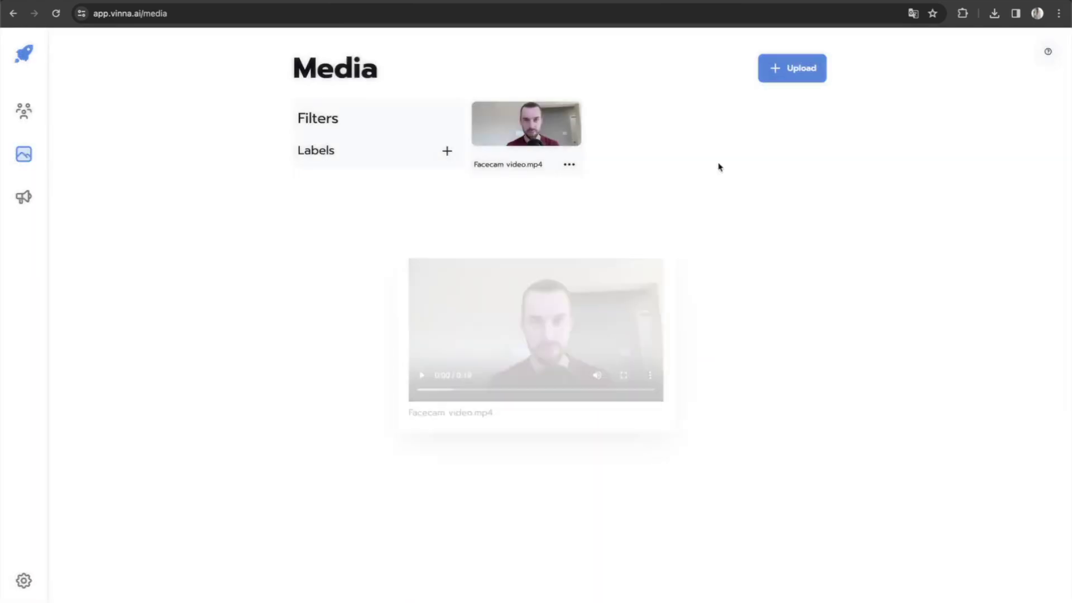
Create a campaign named with the account holder's first name followed by "demo" and open it.
left_click(23, 196)
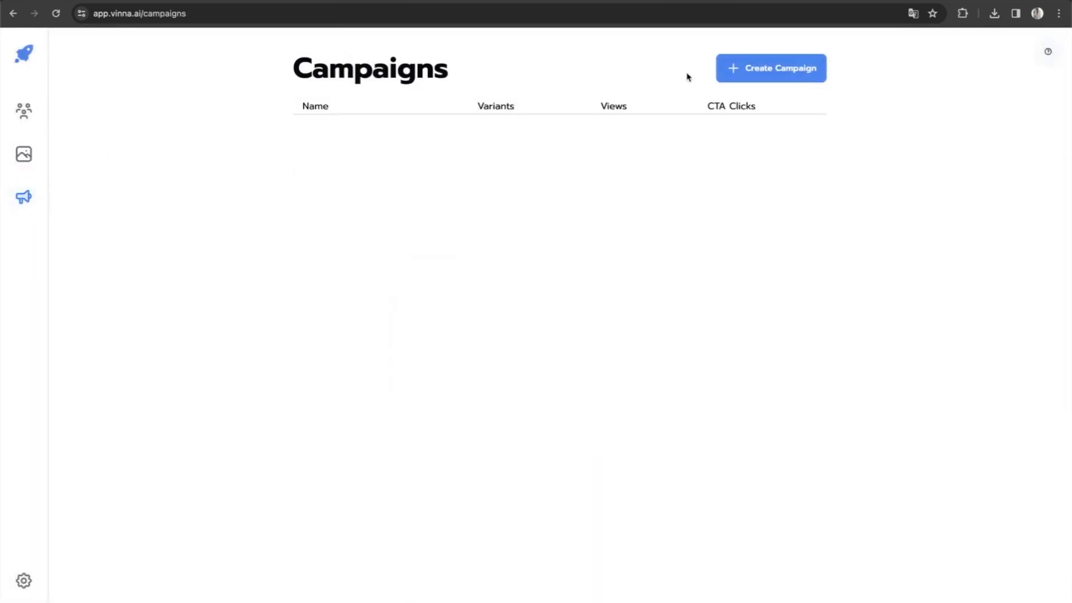
left_click(758, 66)
type("Oskar demo")
key("Return")
left_click(494, 140)
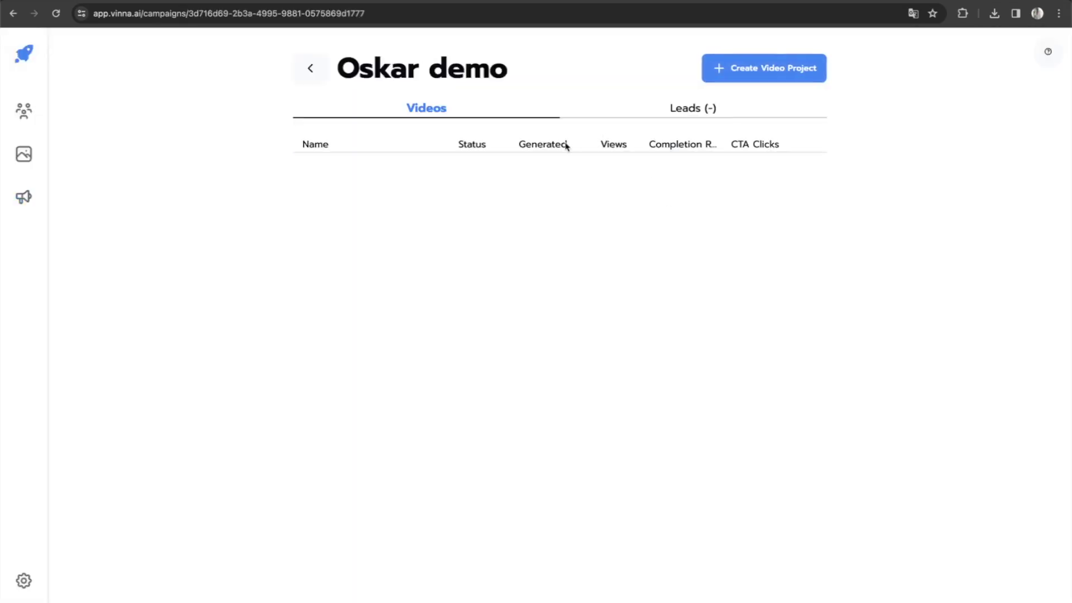
Assign the existing audience "Business coaches | Owner | US" to the campaign's leads.
left_click(688, 112)
left_click(576, 187)
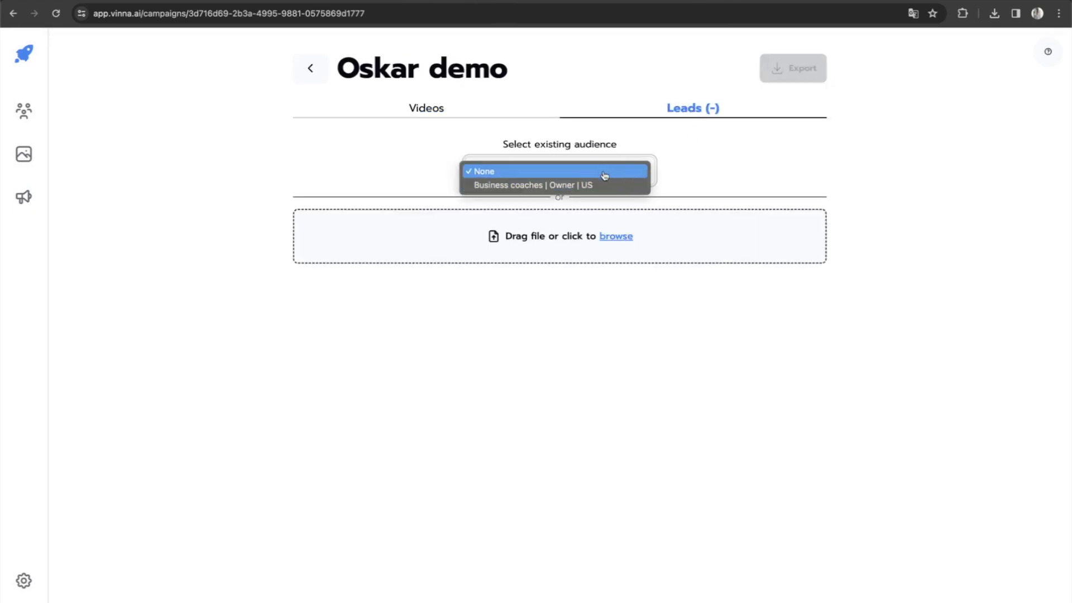
left_click(591, 183)
Create a video project named "1" in the campaign and open its settings.
left_click(447, 112)
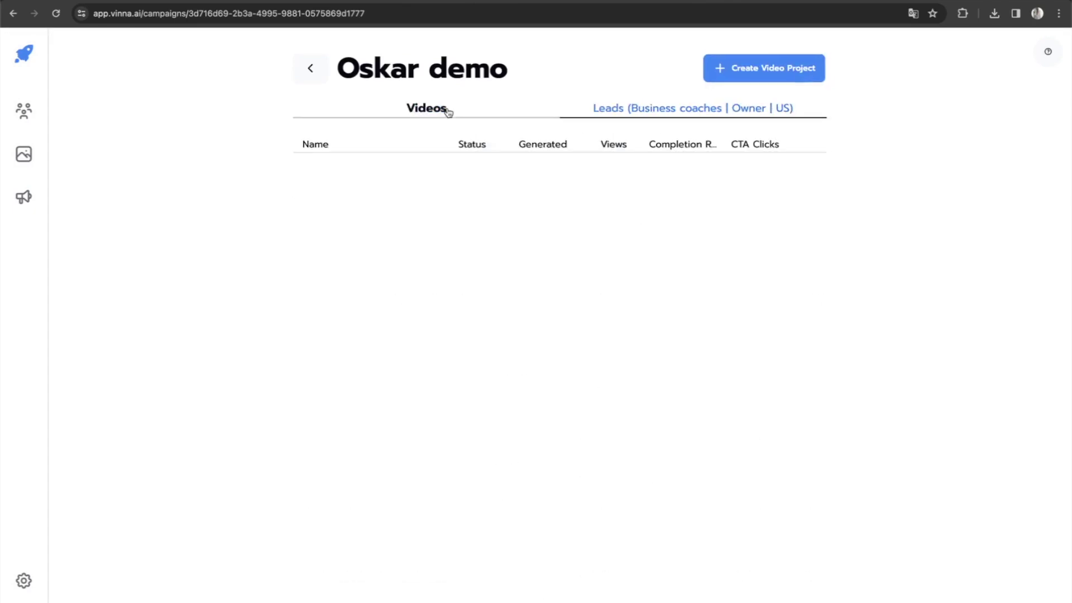
left_click(754, 68)
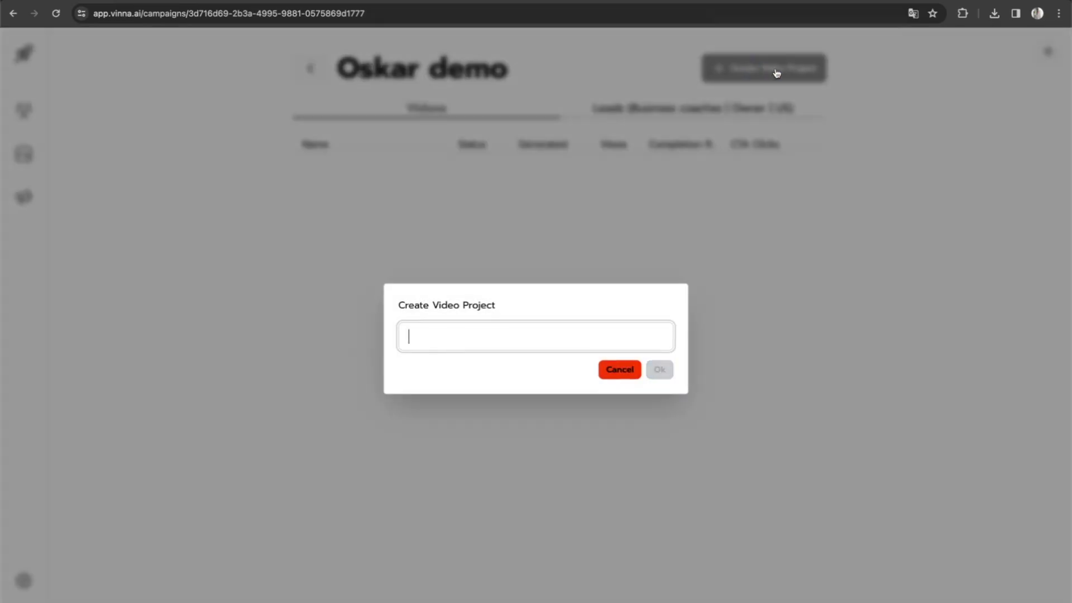
type("1")
key("Return")
left_click(540, 196)
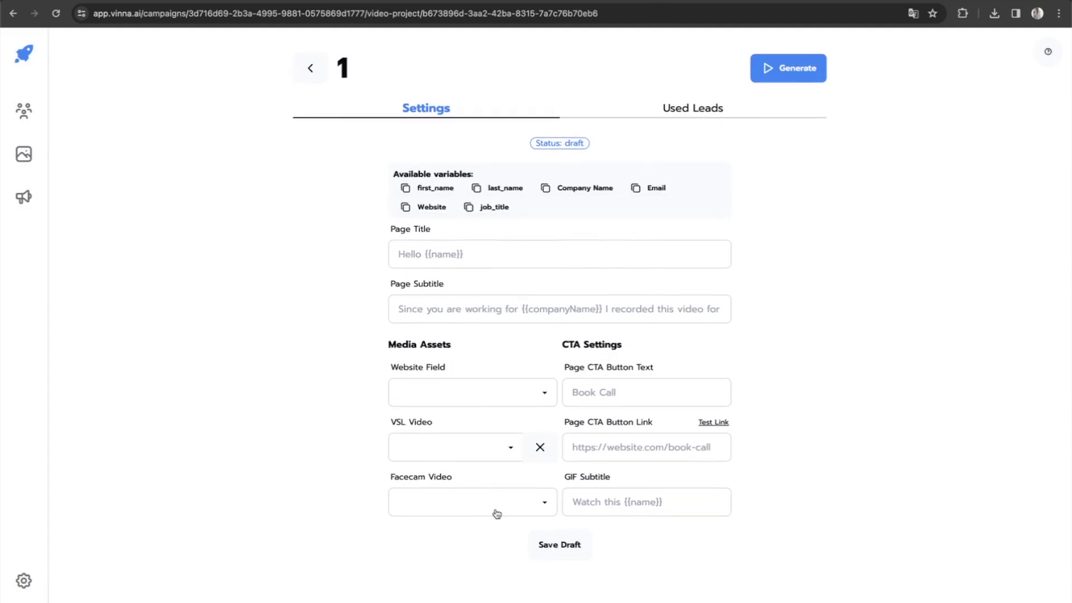
Select Facecam video.mp4 as the project's facecam video.
left_click(497, 514)
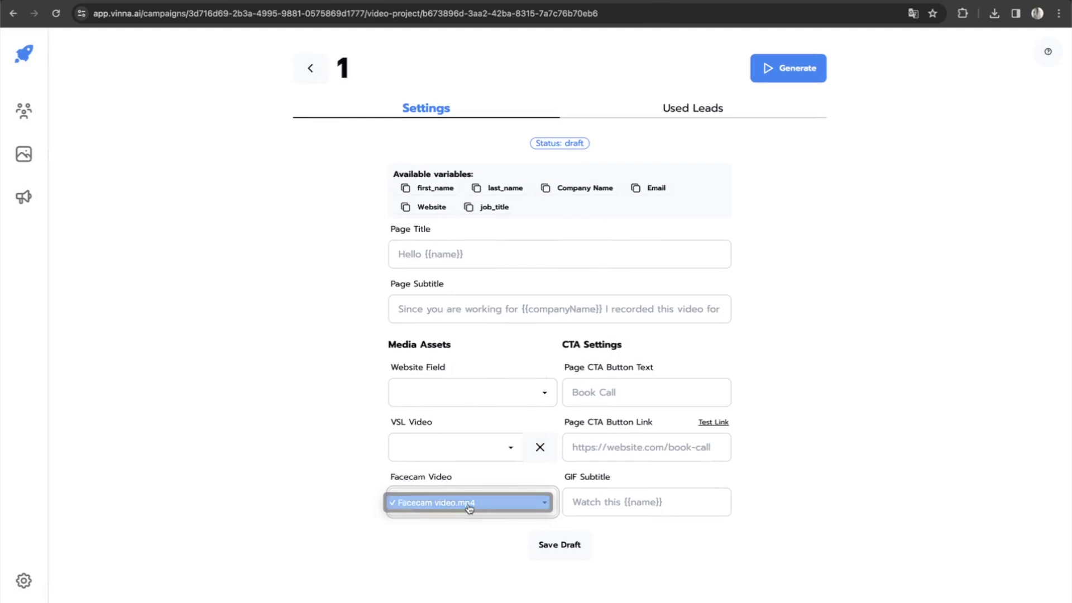
left_click(469, 505)
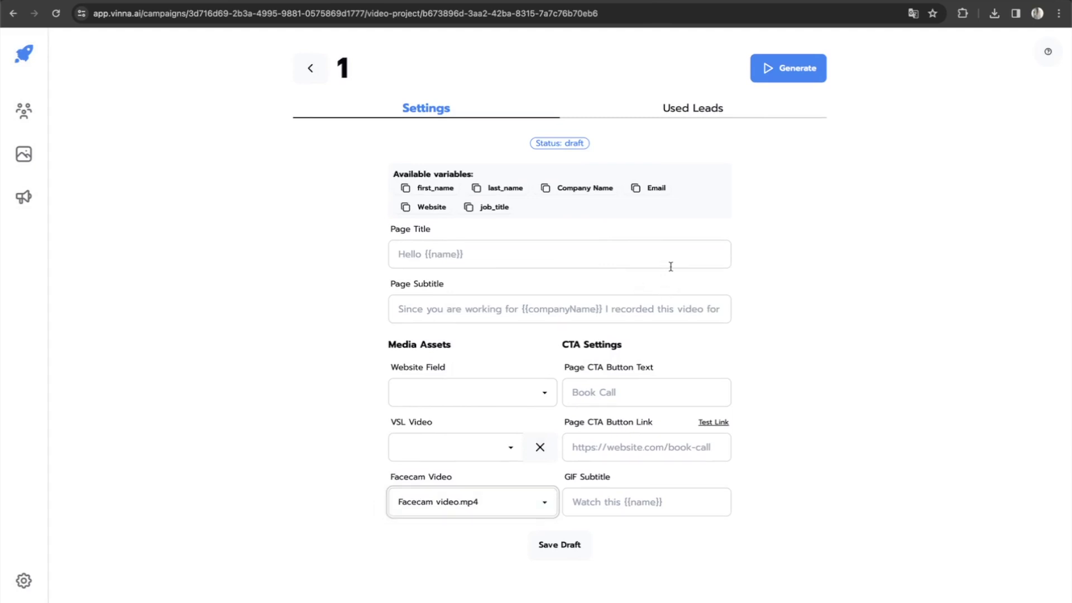
Set the page title to "Video for {{first_name}}" and the subtitle to "Since you are working at {{Company Name}} I thought you might relate to this".
left_click(464, 251)
type("Video for {{first_name}}")
left_click(465, 308)
type("Since you are working at {{Company Name}} I thought you might relat")
Set the website field to Website, the CTA button text to "Book meeting!" and the GIF subtitle to "Watch this {{first_name}}".
left_click(473, 392)
left_click(436, 442)
left_click(646, 392)
type("Book cal")
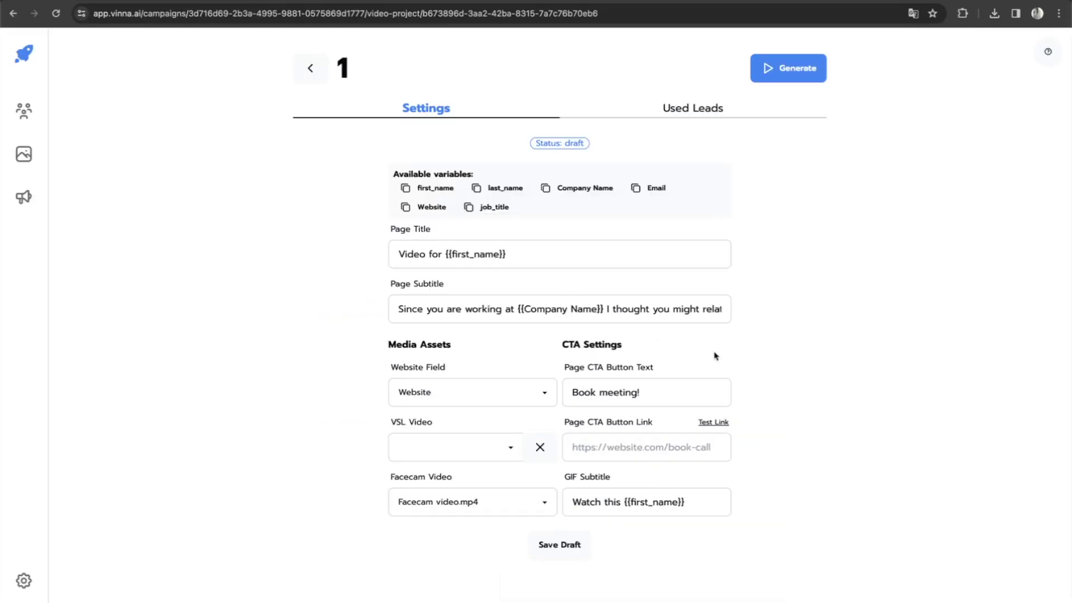
Save the project draft and generate the personalized videos for the campaign's leads.
left_click(587, 544)
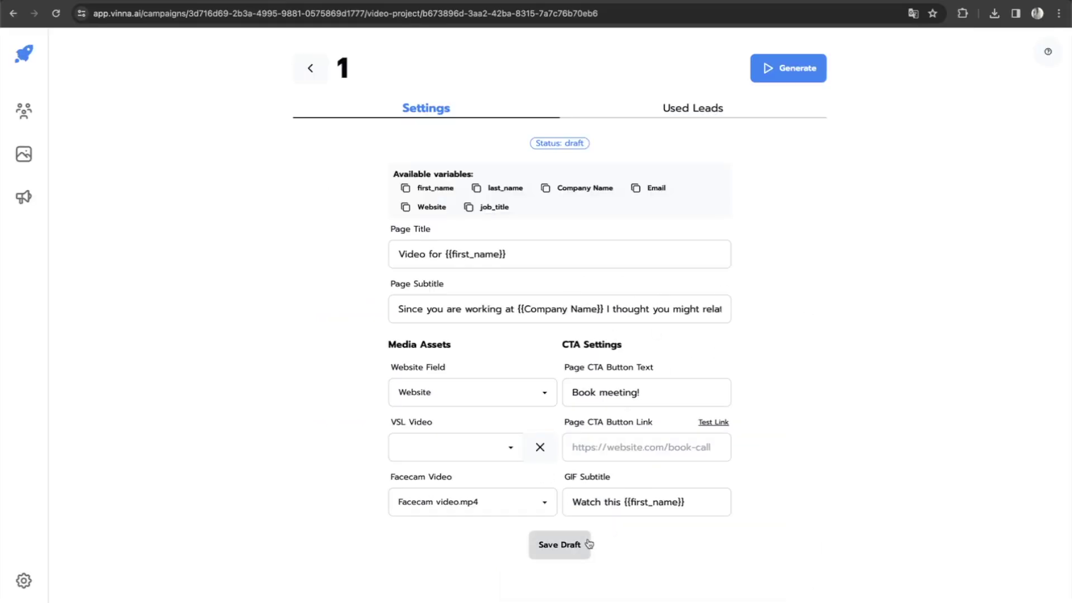
left_click(801, 71)
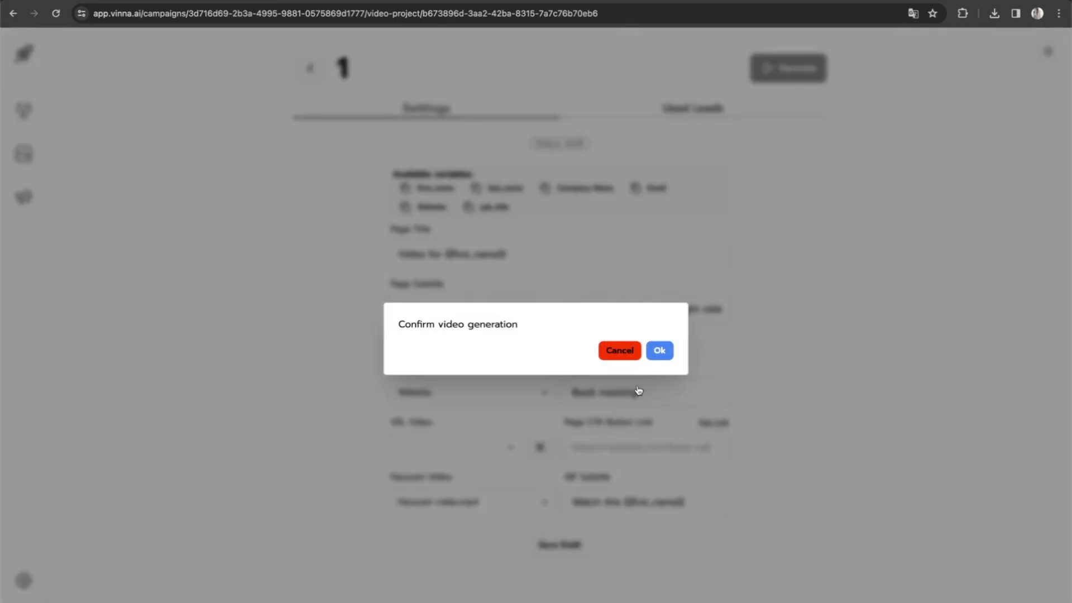
left_click(657, 353)
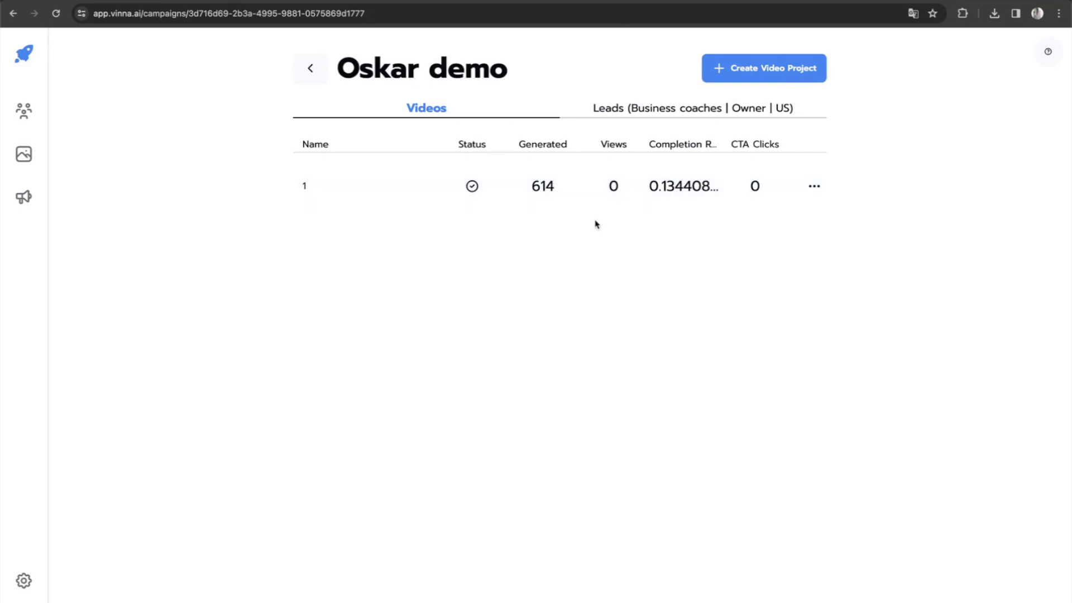
Copy the Instantly snippet of video project 1 in the Oskar demo campaign.
left_click(815, 189)
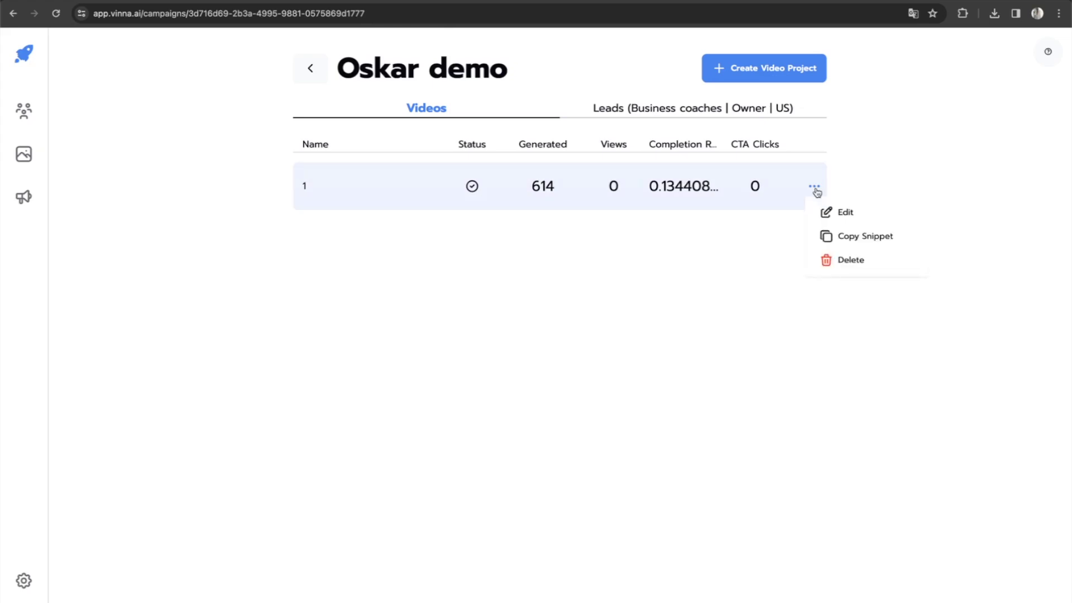
left_click(863, 236)
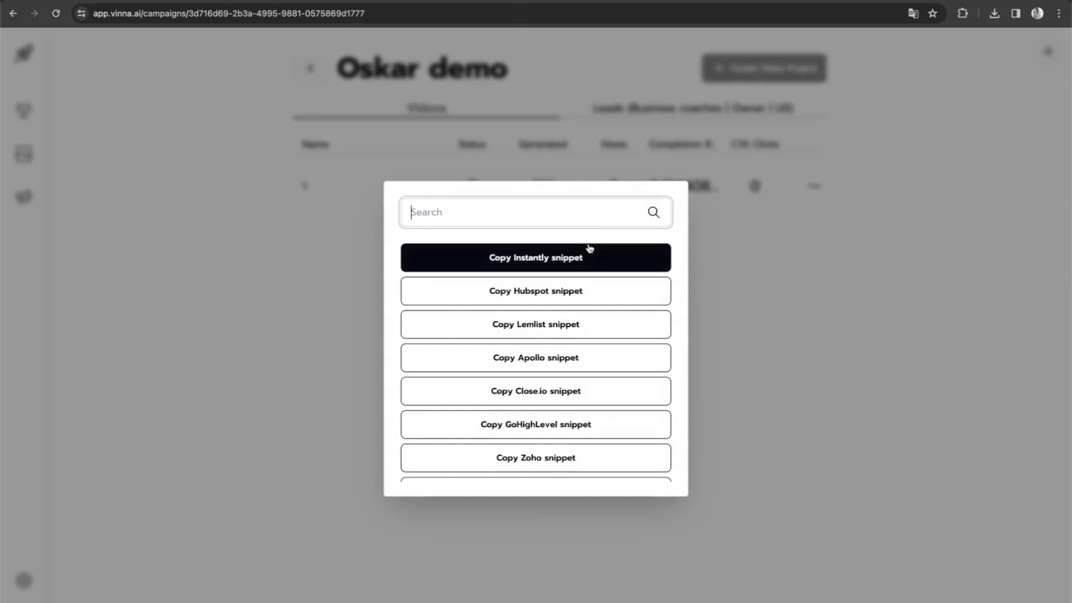
left_click(546, 261)
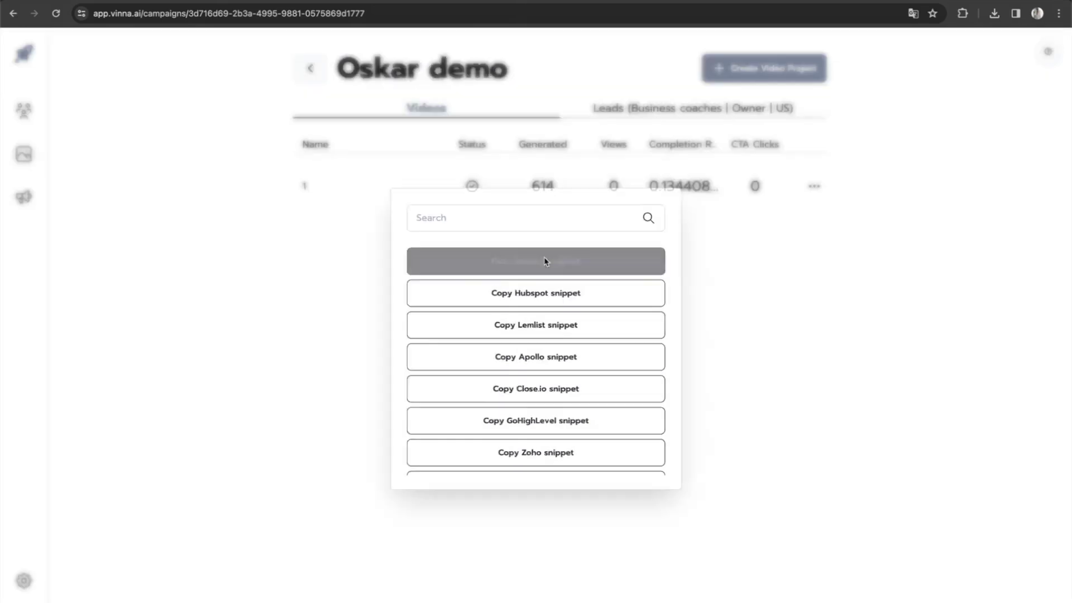
Switch to Instantly and paste the snippet into the email's HTML code between "I made a quick video for you here:" and "Open to a call?".
left_click(297, 3)
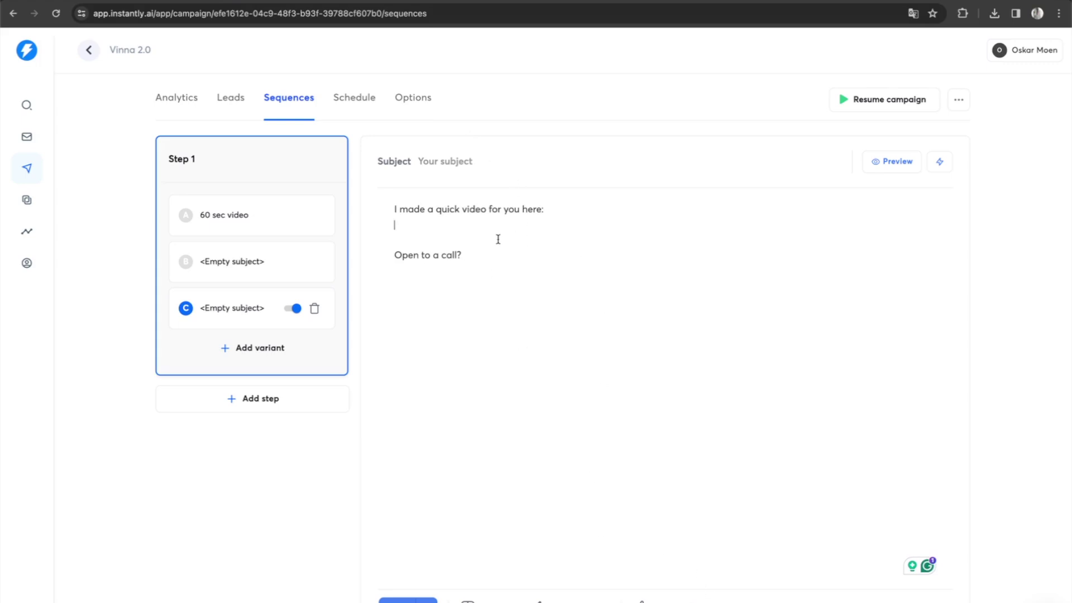
left_click(719, 601)
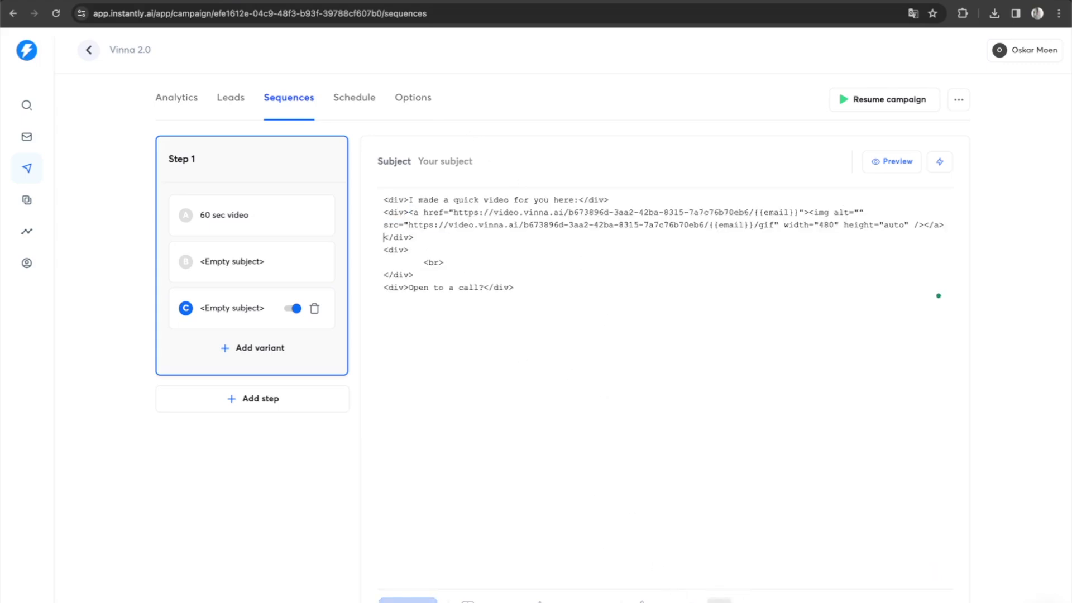
left_click(719, 600)
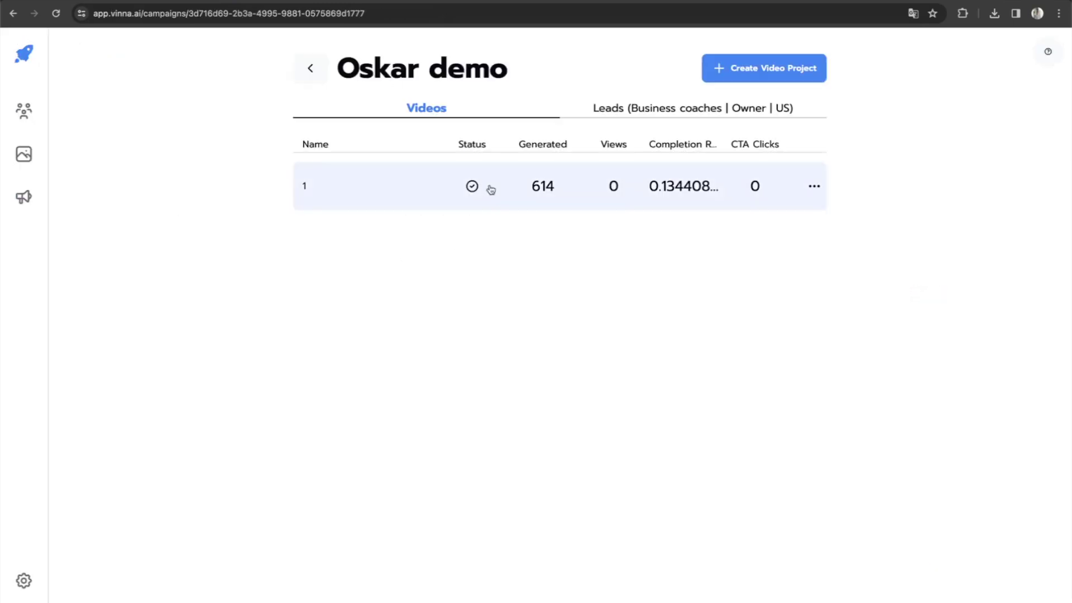
left_click(674, 110)
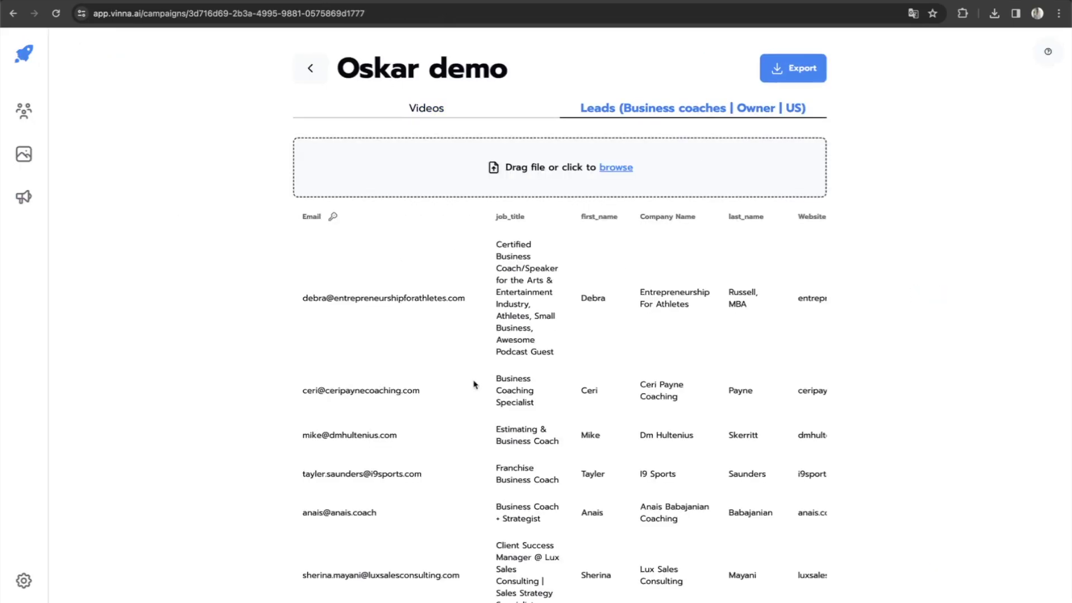
scroll(473, 380, "down", 10)
triple_click(361, 314)
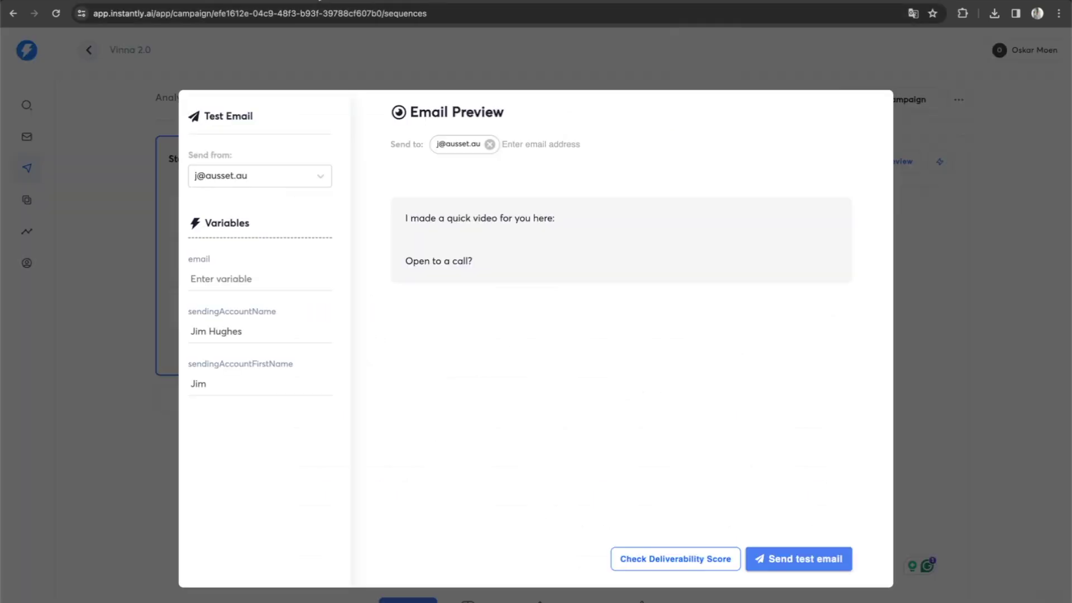
left_click(276, 277)
key("ctrl+v")
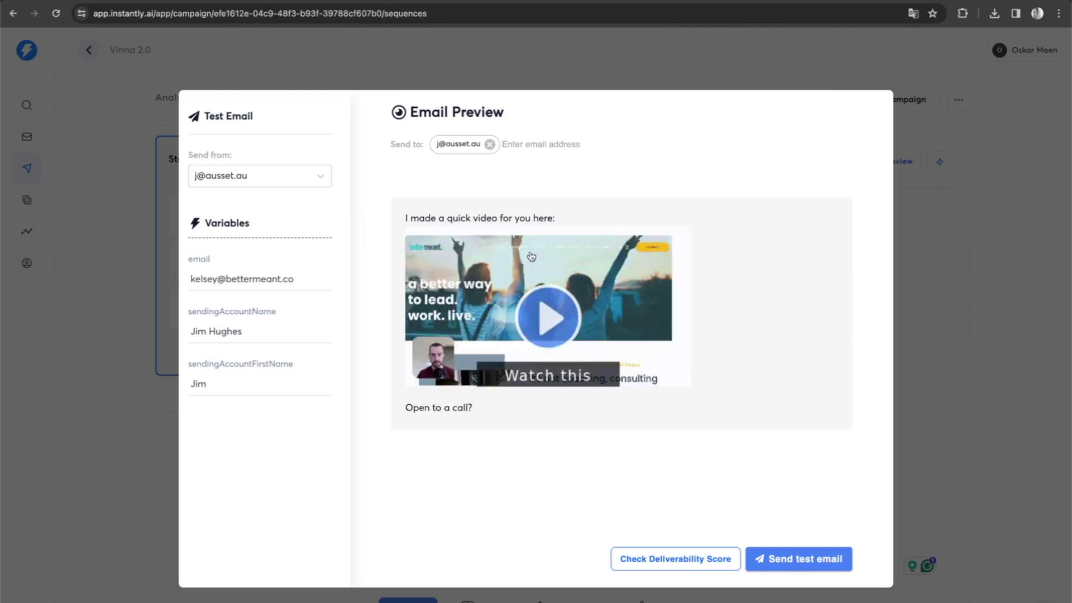
Preview the personalized video email for two other leads by replacing the email variable with each lead's address.
triple_click(301, 282)
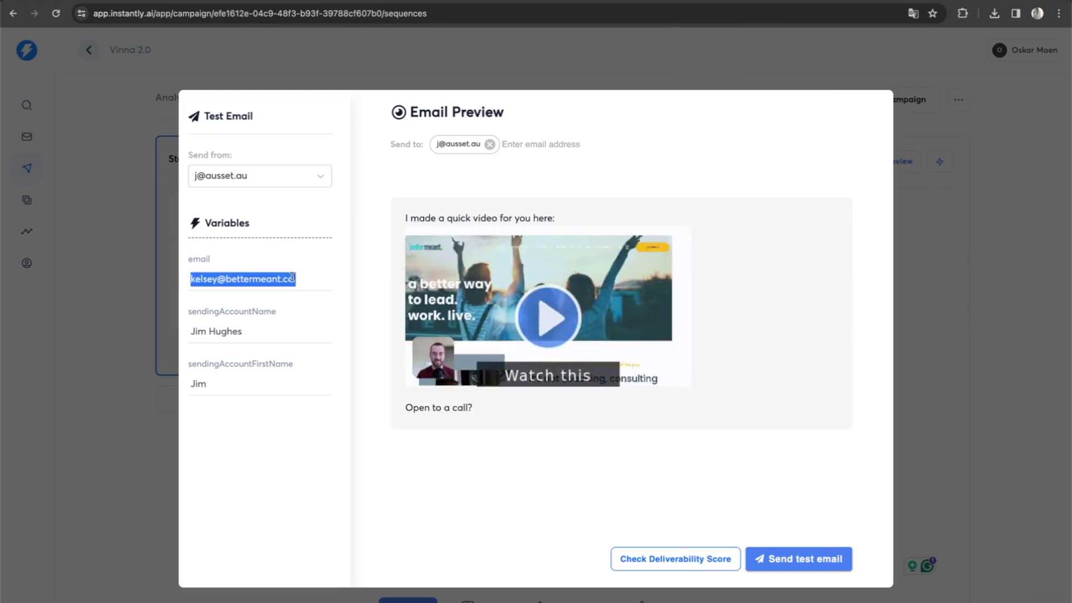
key("ctrl+v")
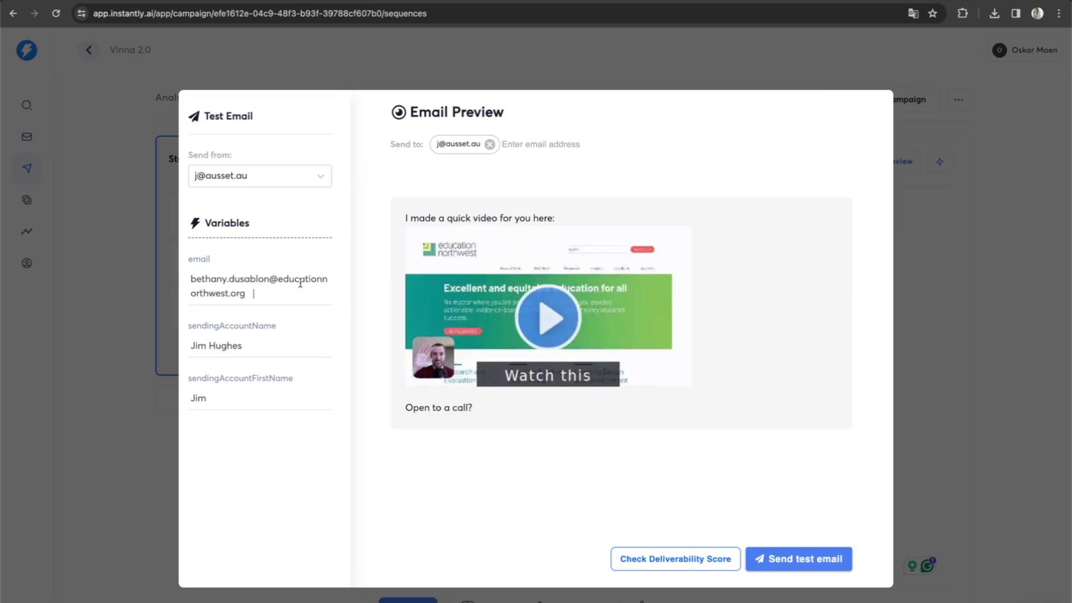
triple_click(260, 286)
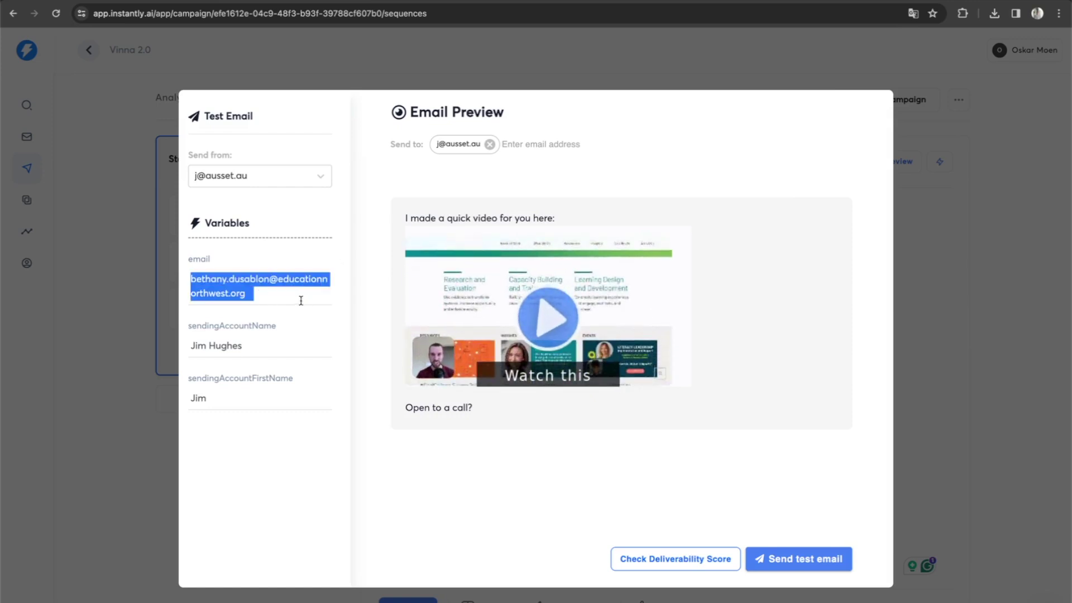
key("ctrl+v")
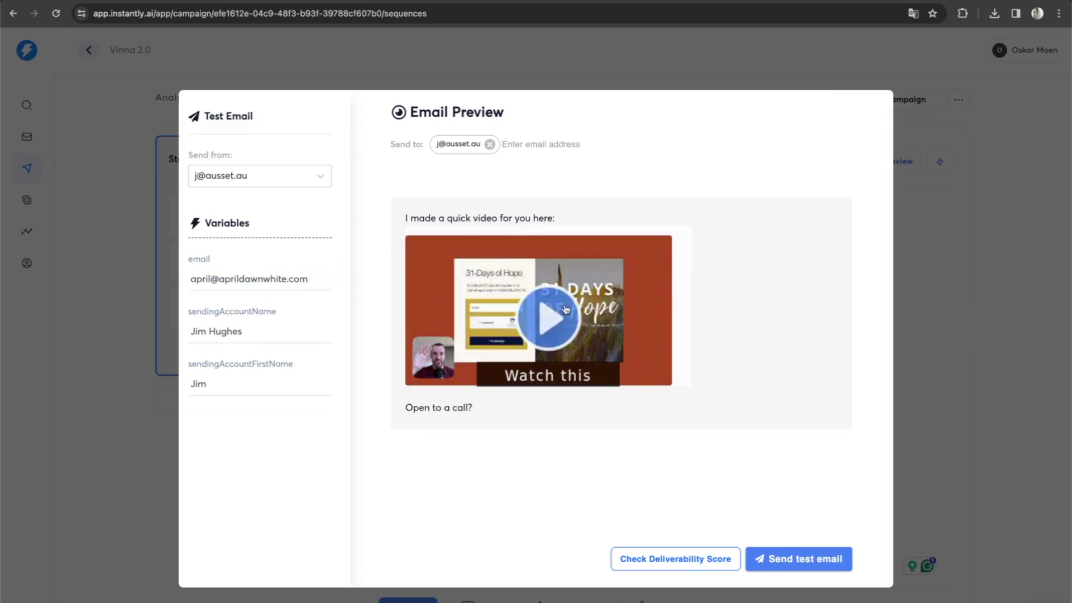